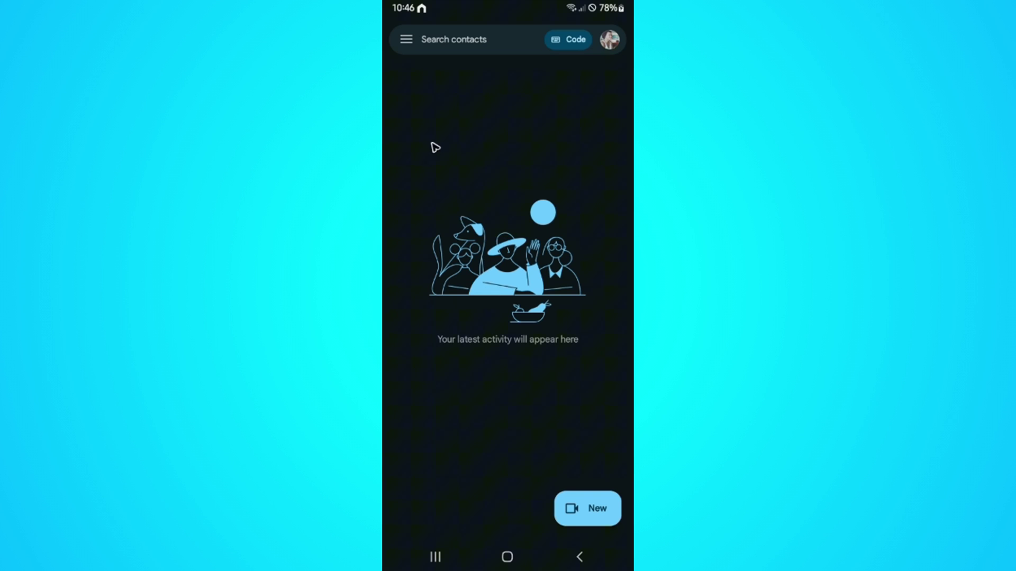
Open Settings from the hamburger navigation menu.
click(406, 40)
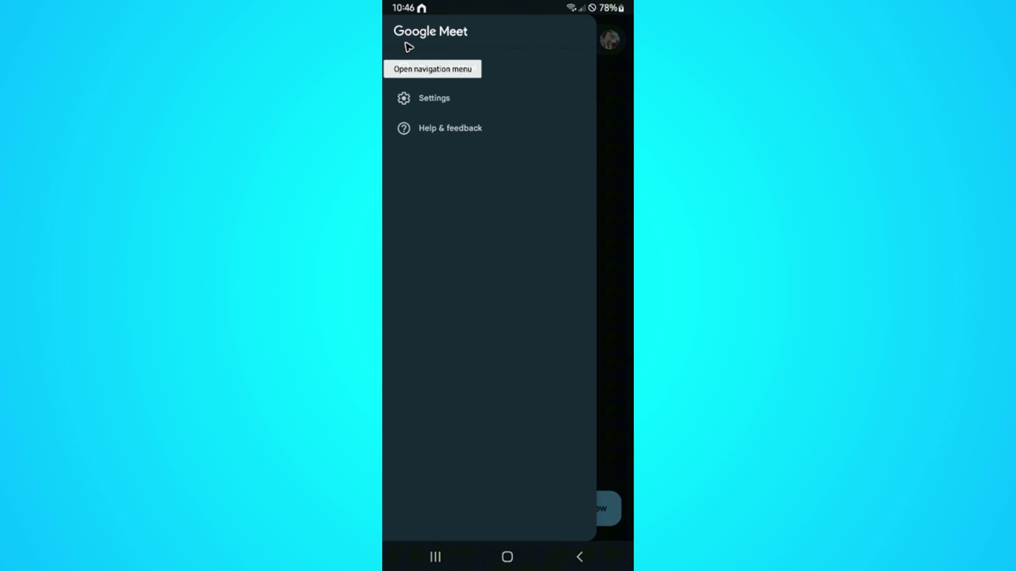
click(451, 101)
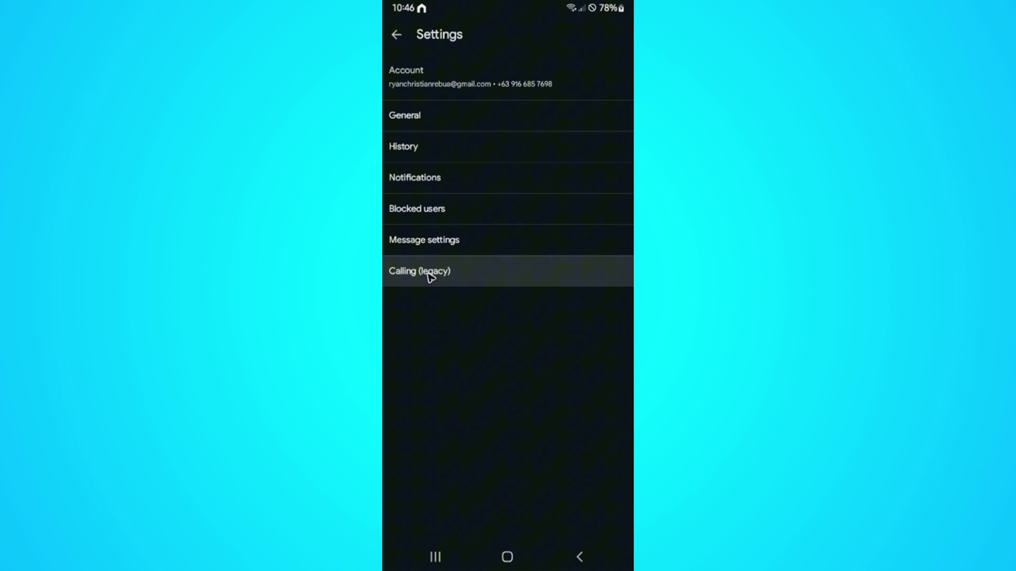
Open the Legacy calling account page under Calling (legacy), reopening it once.
click(429, 276)
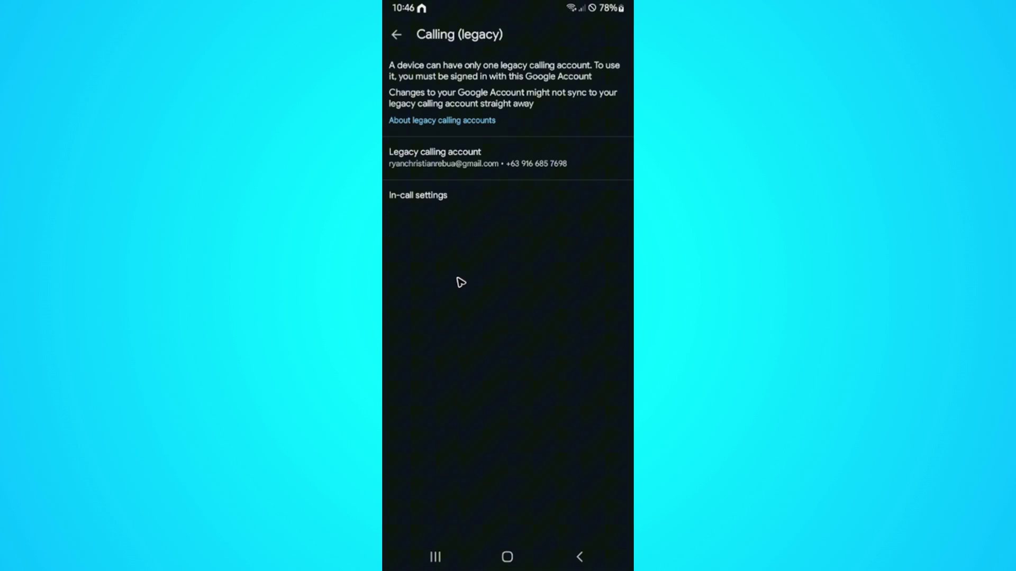
click(440, 161)
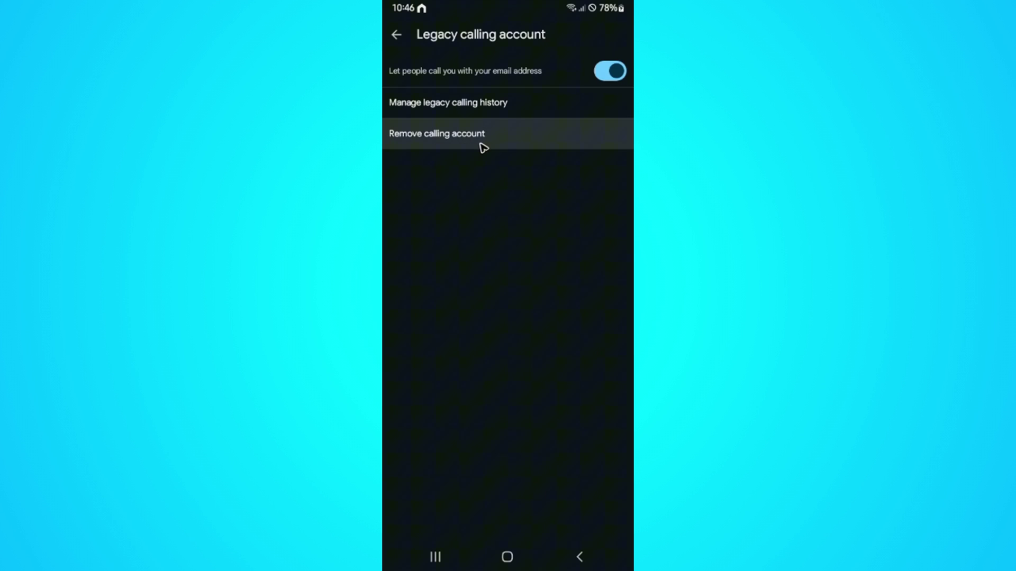
click(397, 34)
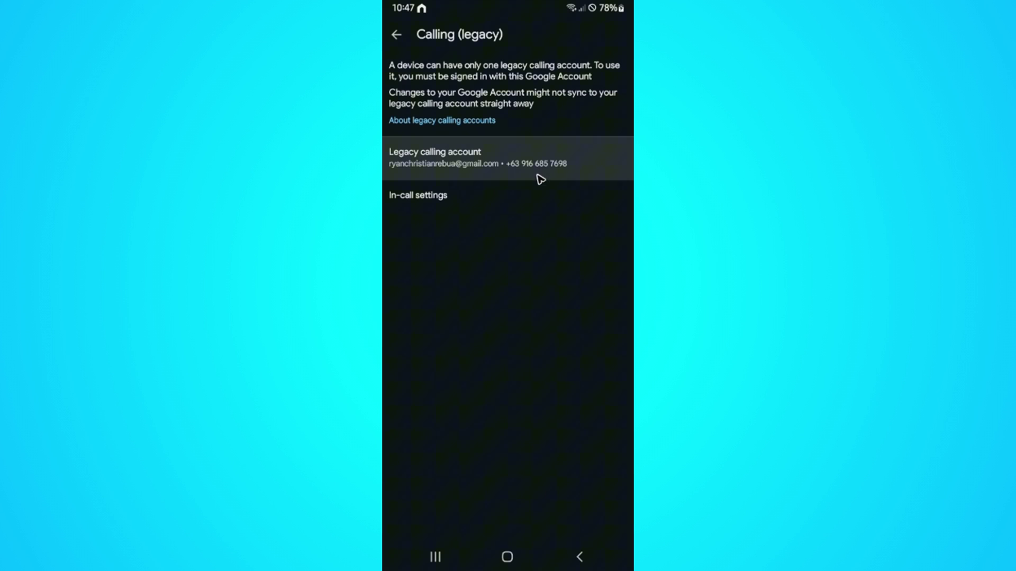
click(512, 162)
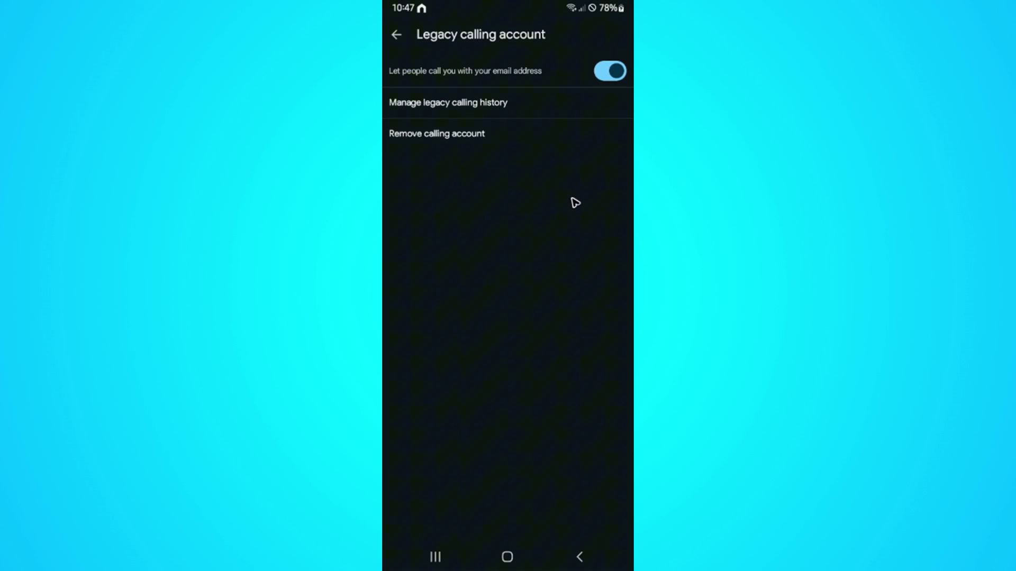
Remove the legacy calling account, confirm, and go back to the home screen.
click(468, 145)
click(608, 307)
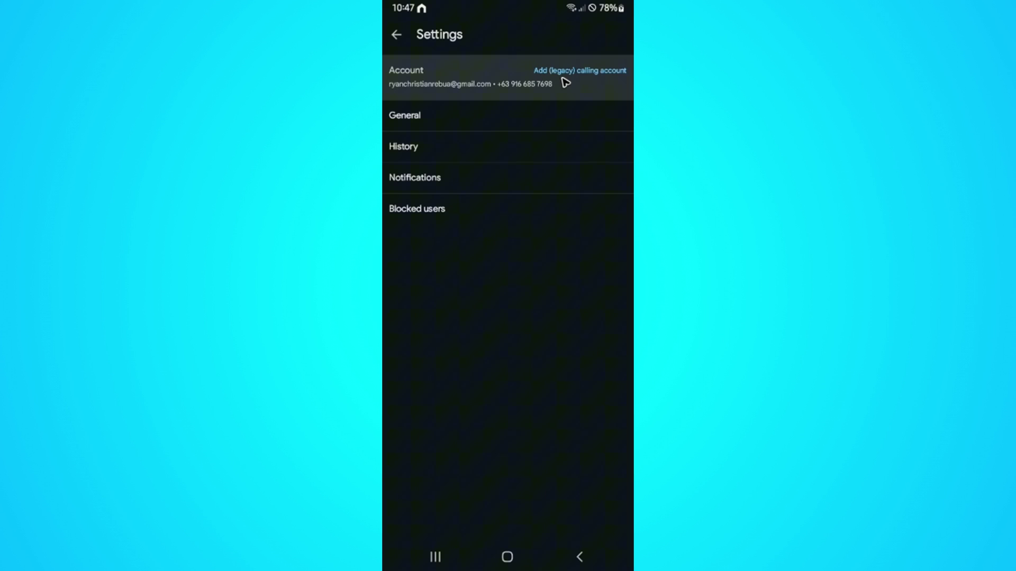
click(580, 557)
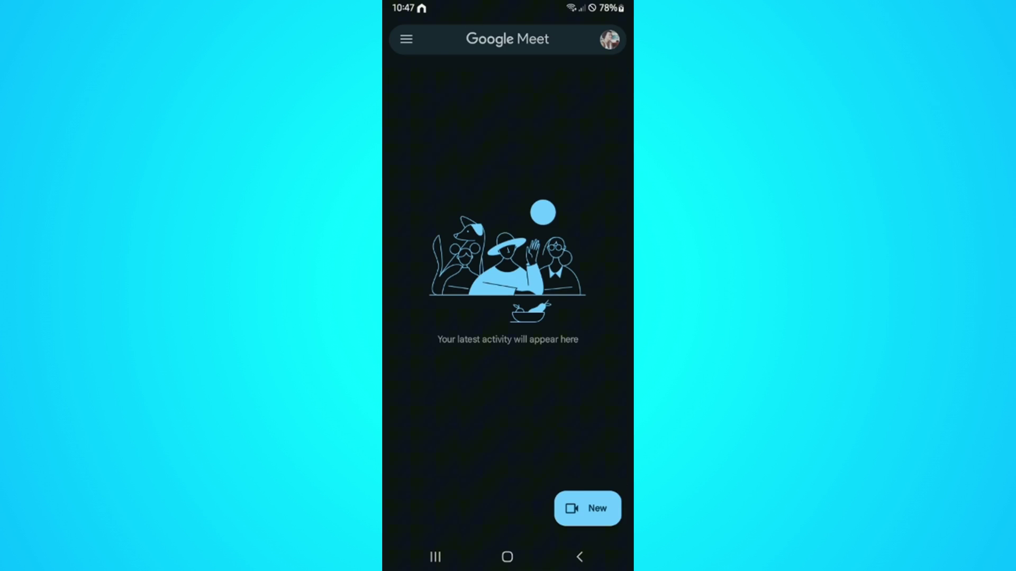
Open the 'Let people reach you' phone-number sheet from the profile avatar.
click(610, 41)
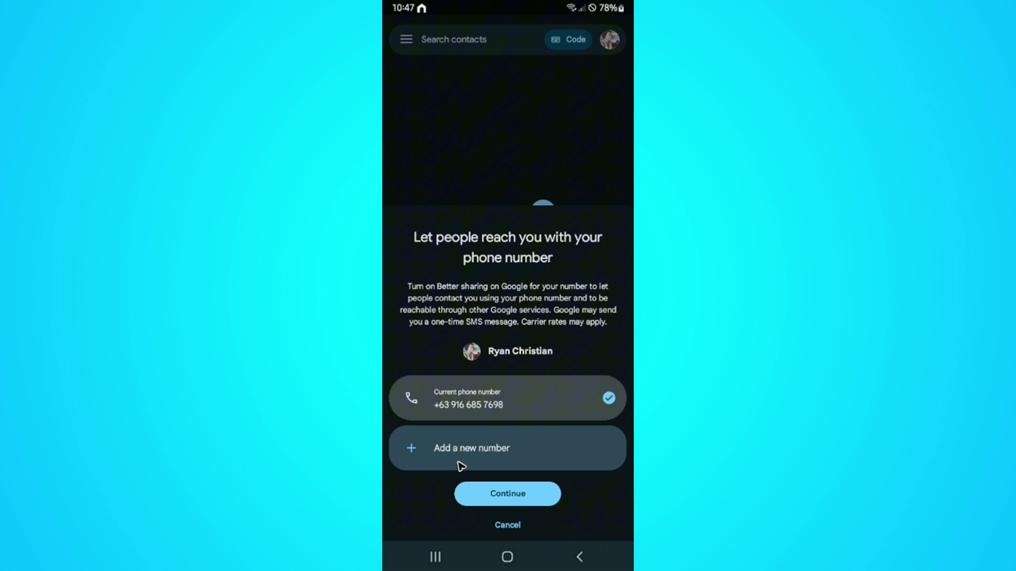
View the Add a new number form with country code, then close it unfilled.
click(477, 459)
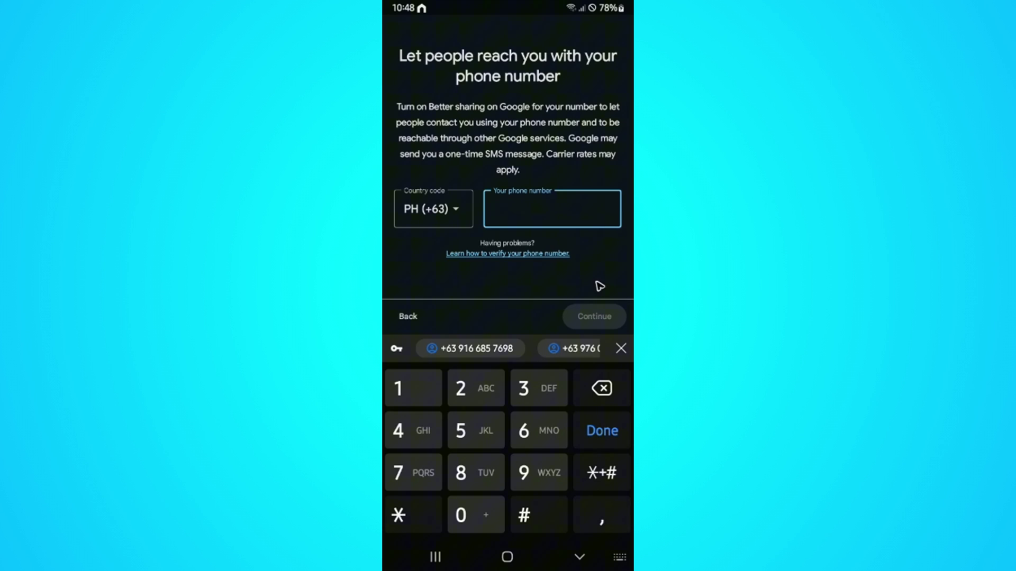
click(408, 316)
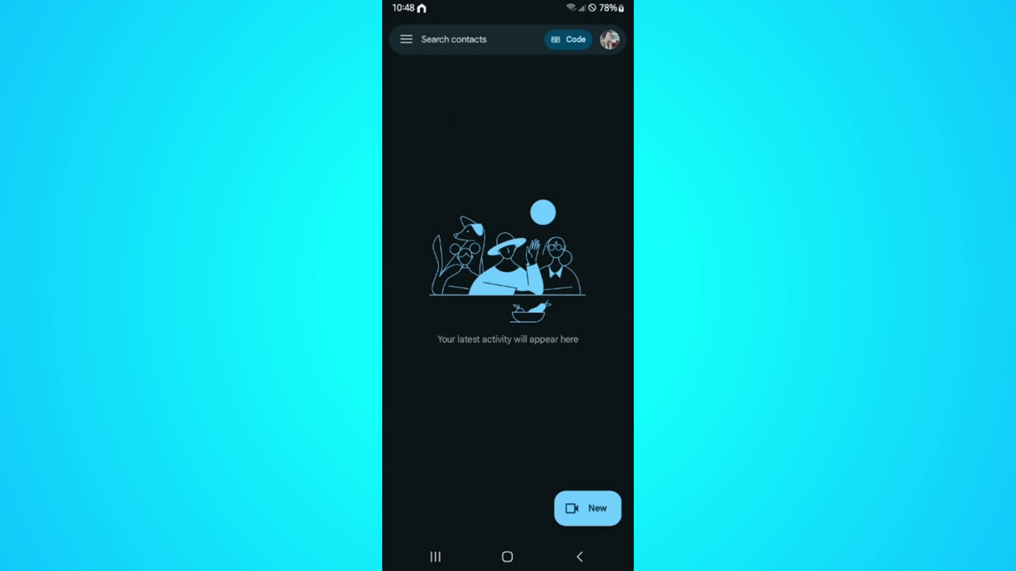